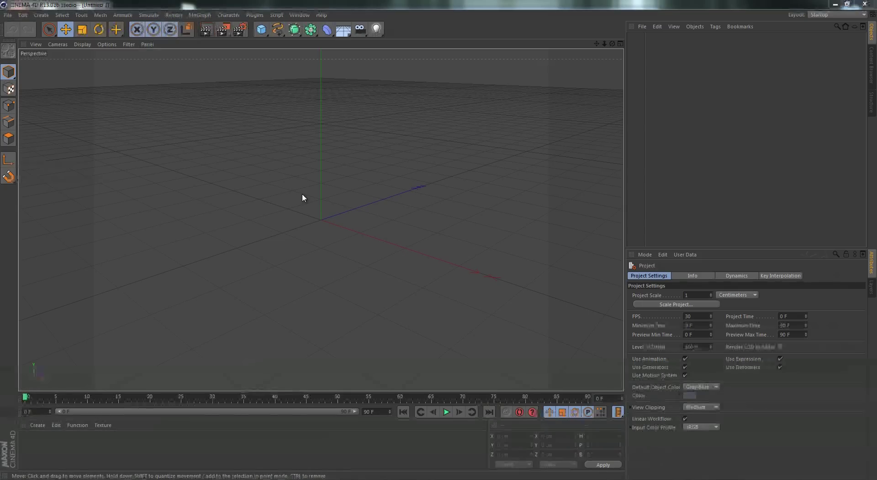
Switch to the browser and review the IvyGrower 1.2.1 download page, the An Ivy Generator page and its sample render
key(alt+Tab)
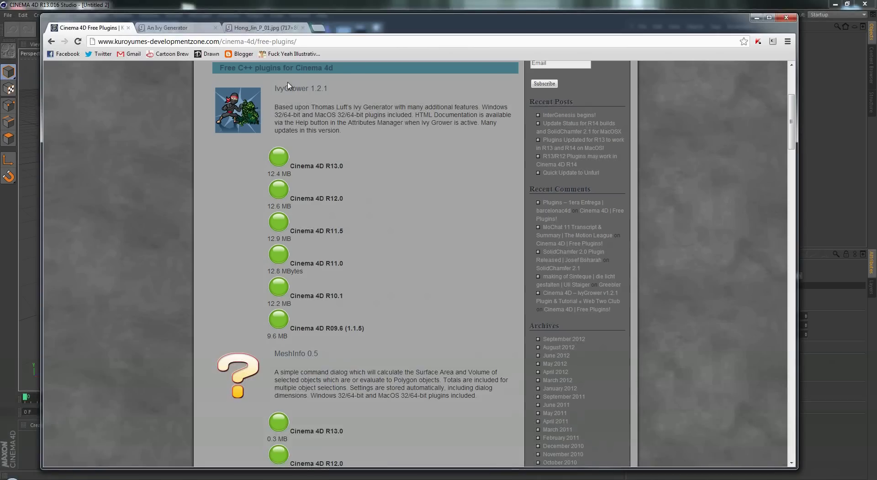
click(173, 28)
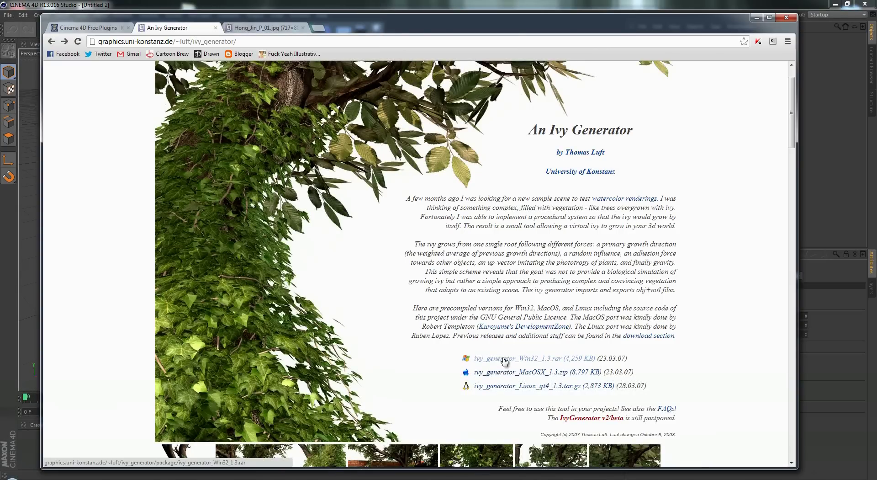
scroll(384, 299, down, 1)
scroll(384, 294, up, 1)
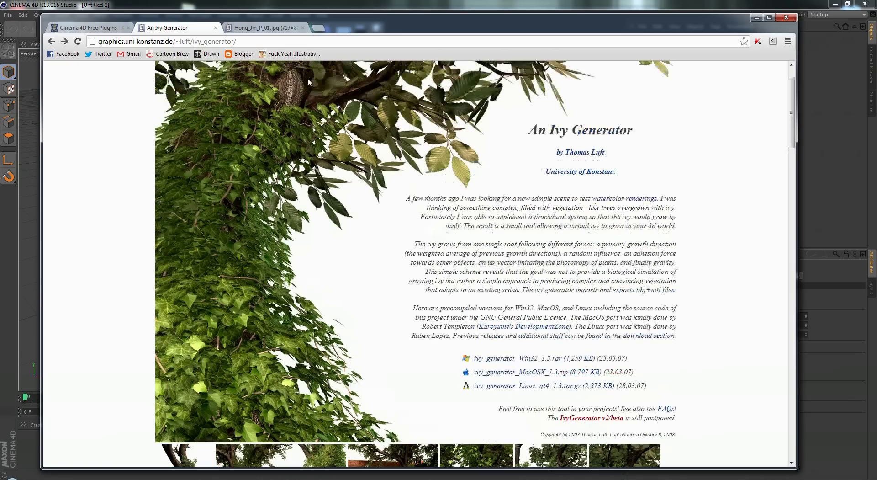
click(258, 29)
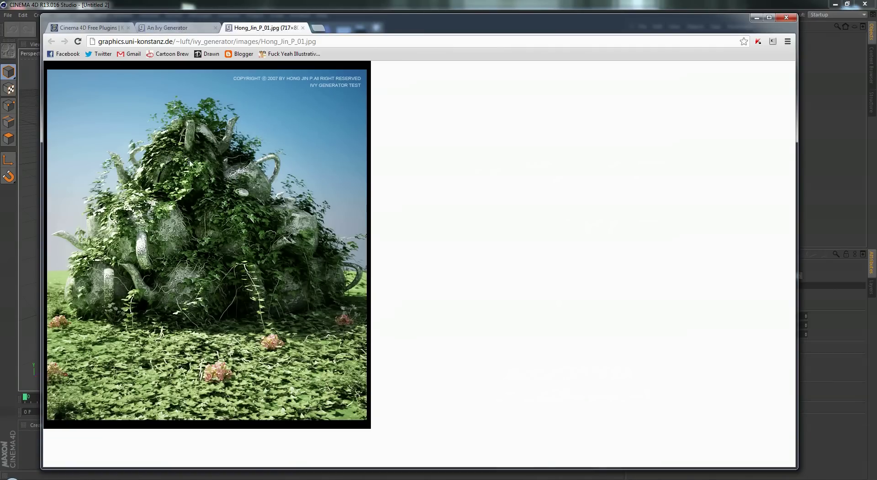
key(ctrl+shift+Tab)
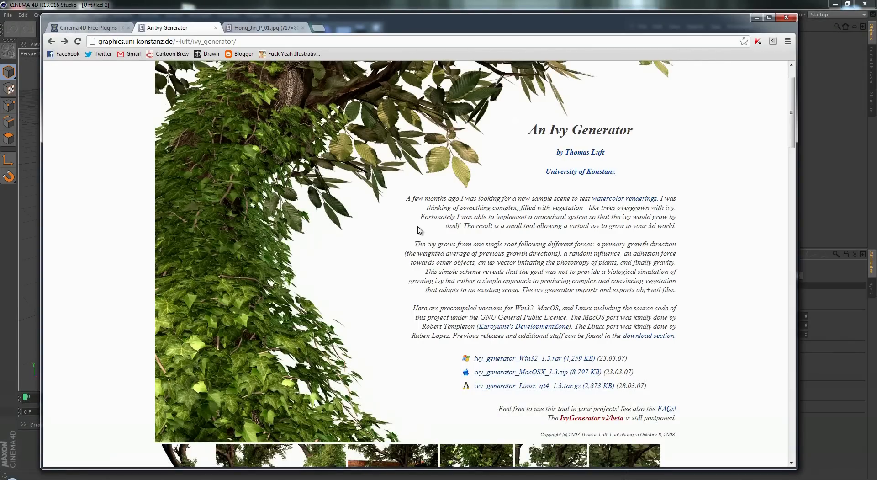
key(ctrl+shift+Tab)
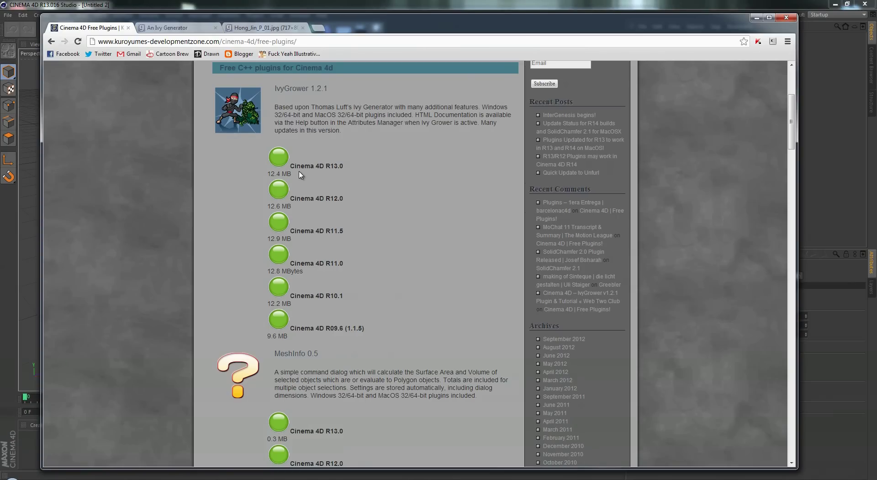
Return to Cinema 4D, add a plane primitive, tilt it about 24° in pitch and deselect it
click(19, 210)
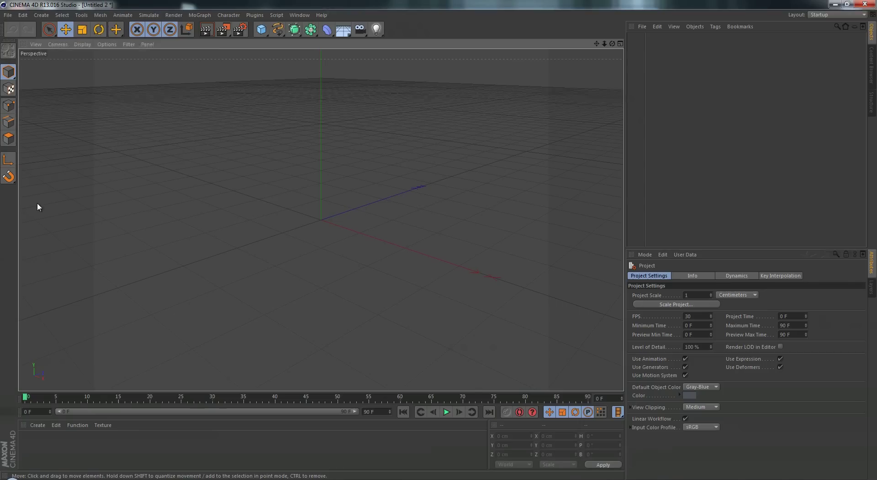
drag(261, 29, 338, 56)
key(r)
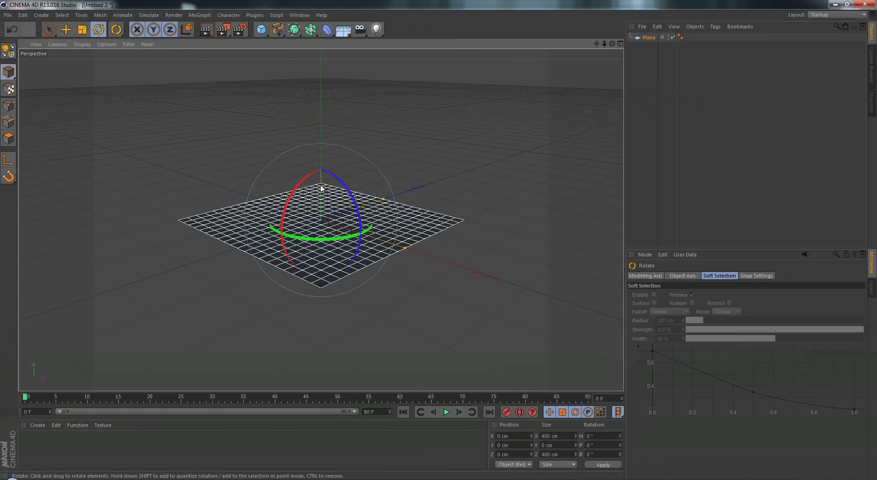
drag(302, 182, 288, 195)
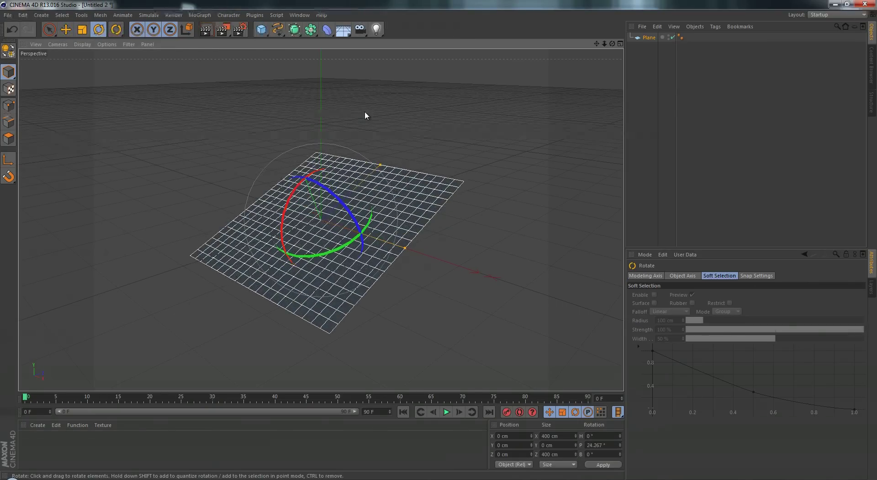
click(366, 116)
Start the Ivy Grower plugin and show its settings in a separate, enlarged floating Attributes window
click(251, 16)
click(271, 41)
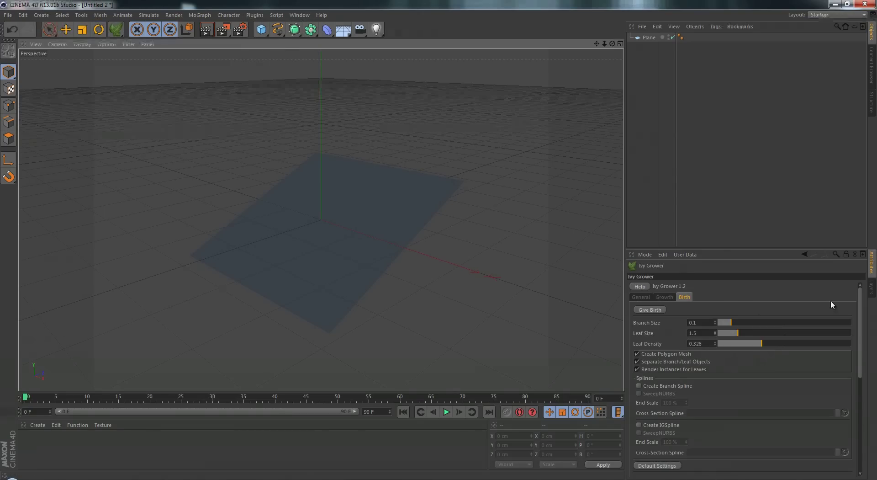
click(863, 254)
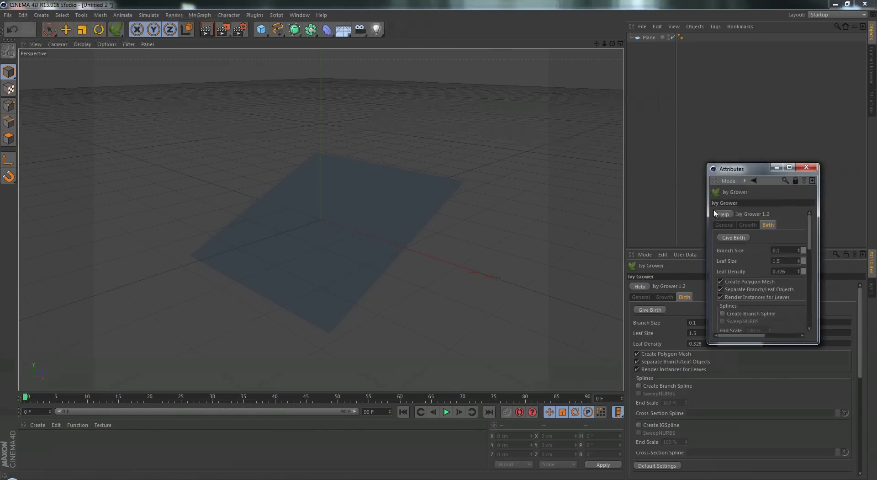
drag(736, 167, 37, 30)
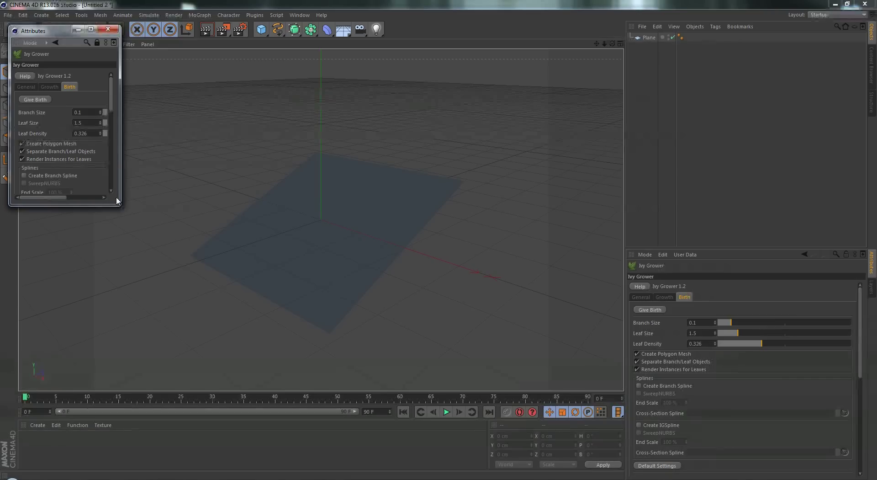
drag(122, 207, 192, 438)
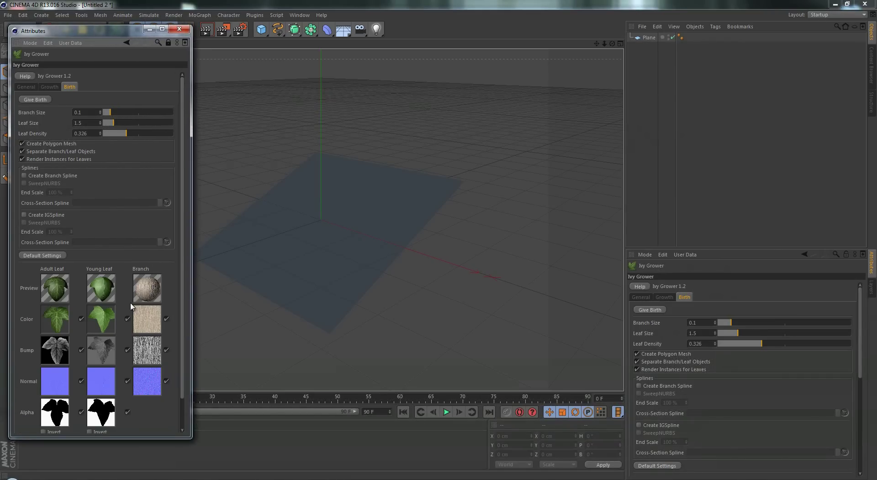
Plant an ivy seed near the middle of the plane, grow ivy from it with the default growth settings, and stop the growth
click(51, 87)
click(648, 38)
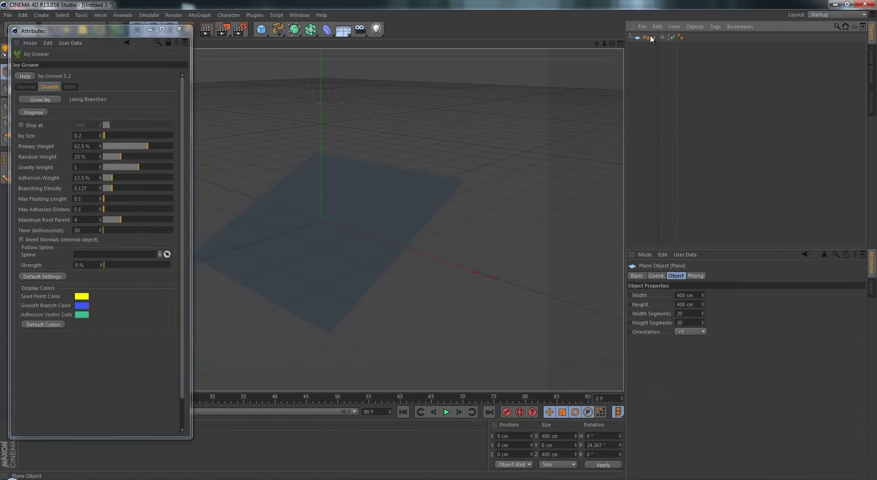
click(307, 238)
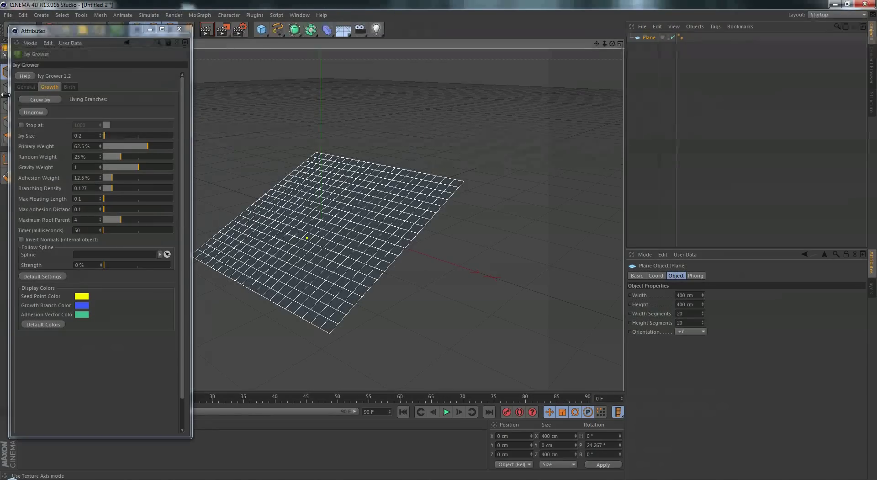
click(27, 98)
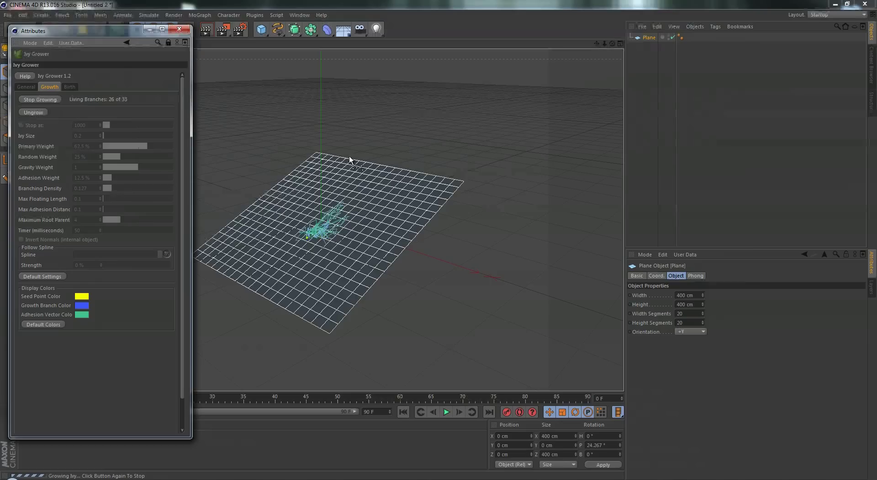
click(36, 98)
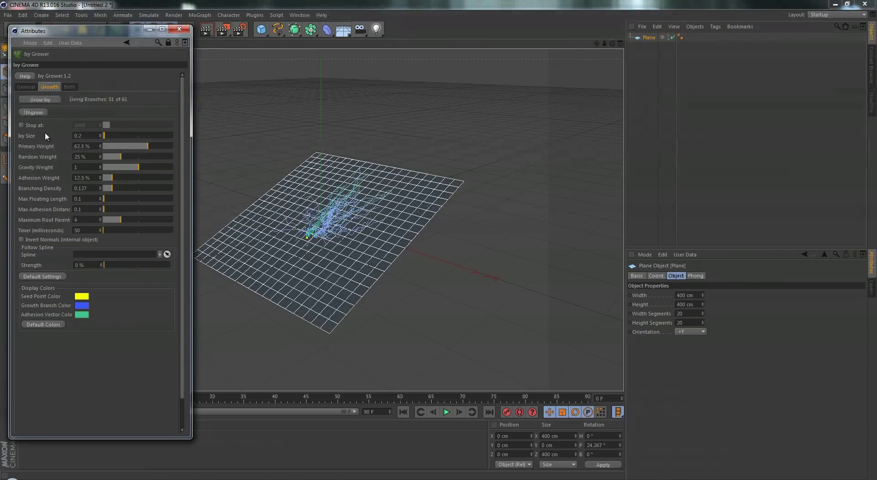
Give birth to the ivy mesh with branch size 0.1, leaf size 1.5 and leaf density 0.326, and inspect it up close
click(69, 86)
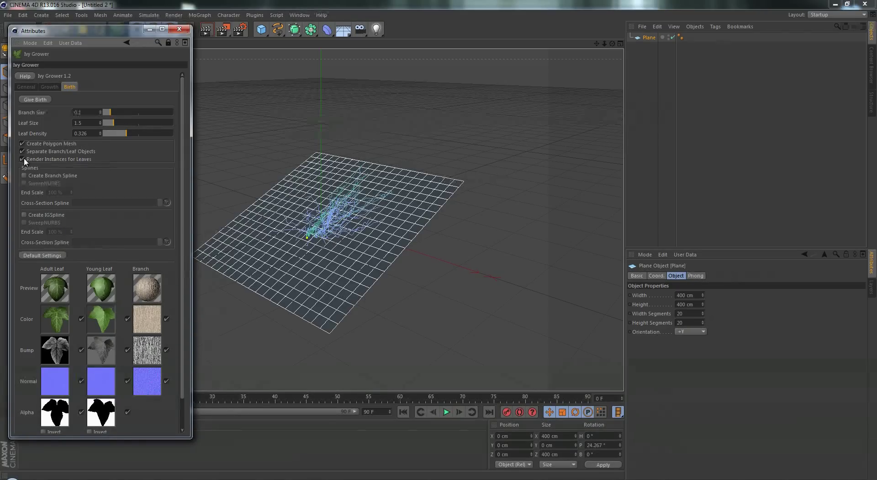
click(38, 99)
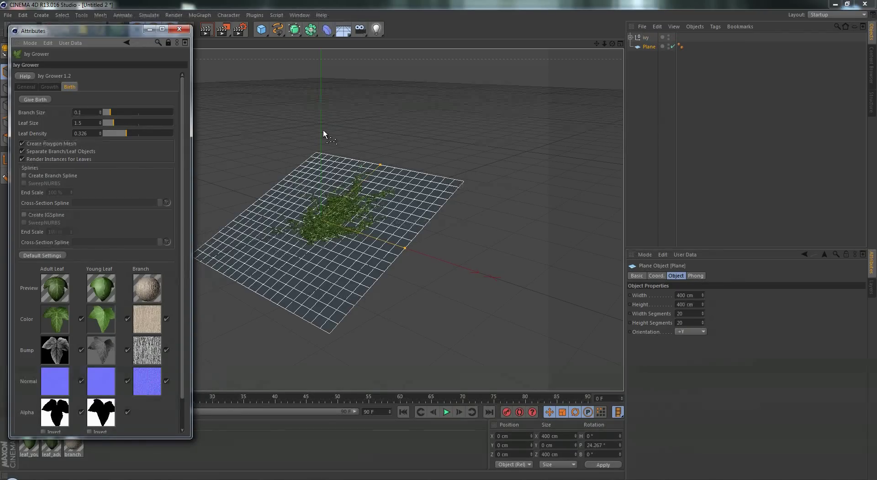
alt+right_drag(326, 202, 446, 231)
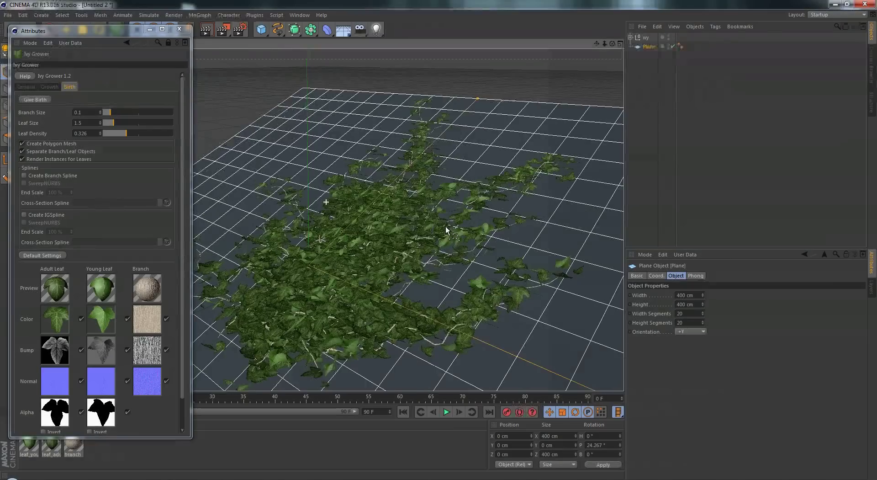
alt+drag(446, 232, 392, 254)
alt+right_drag(392, 255, 392, 274)
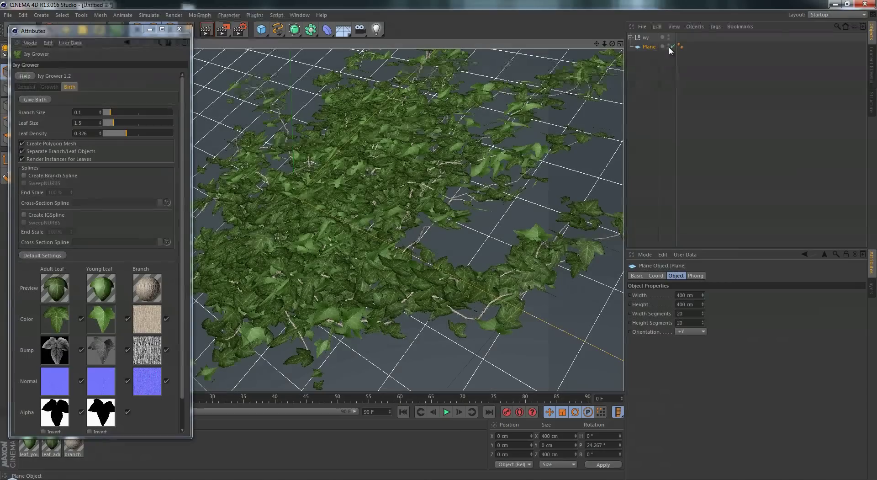
Hide the plane, the young and adult leaf instances and the branches, and make the ivy group's Instance References visible
double_click(669, 46)
click(631, 37)
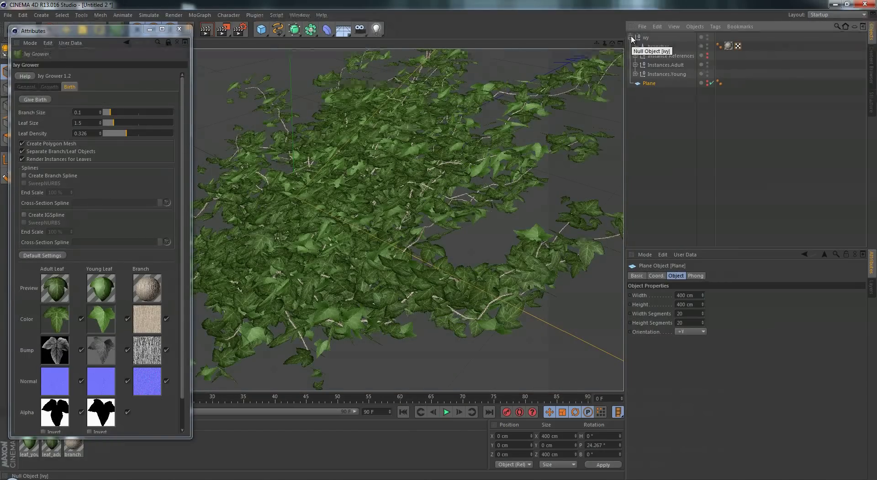
click(708, 74)
click(707, 65)
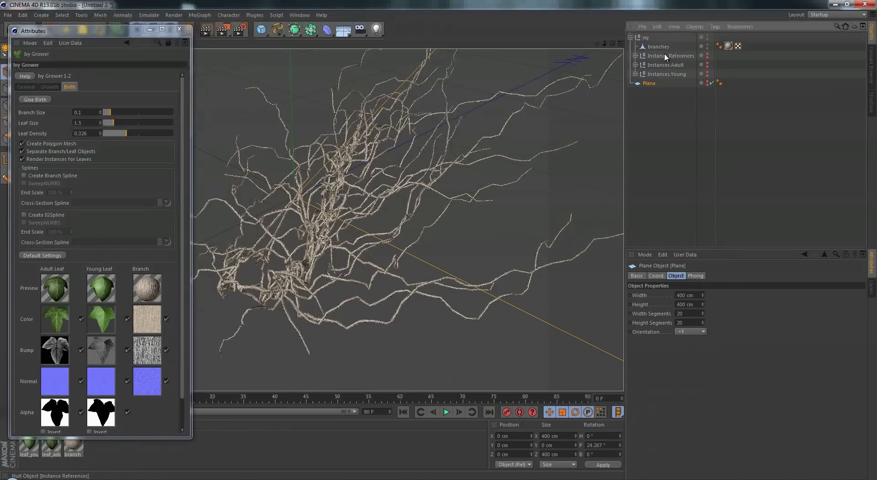
alt+click(707, 57)
click(708, 46)
Frame the reference leaves and move leaf_adult about 1.04 cm along Z so it sits beside leaf_young
click(673, 58)
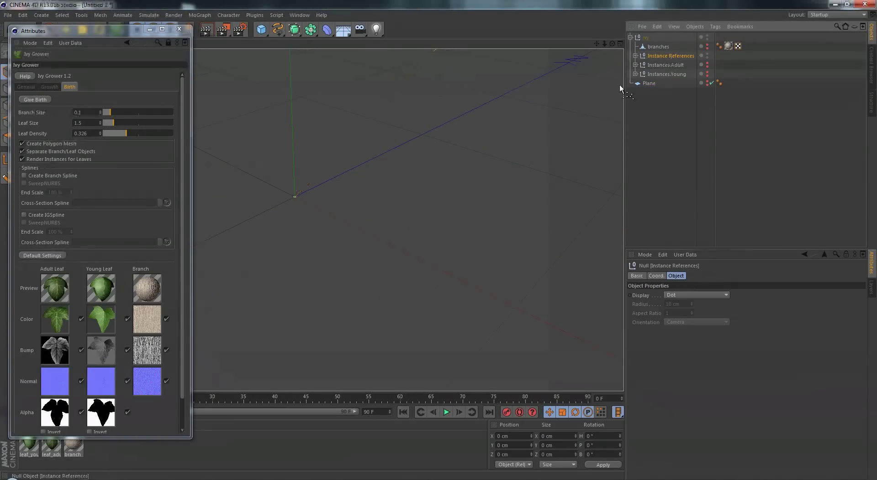
key(o)
alt+drag(454, 212, 373, 262)
alt+middle_drag(388, 108, 407, 94)
alt+right_drag(408, 94, 361, 114)
click(635, 55)
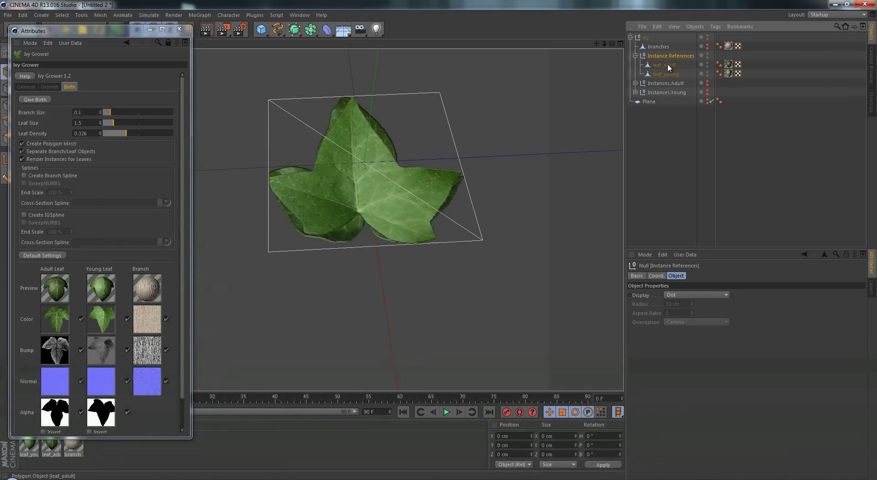
click(665, 64)
key(e)
drag(418, 163, 604, 131)
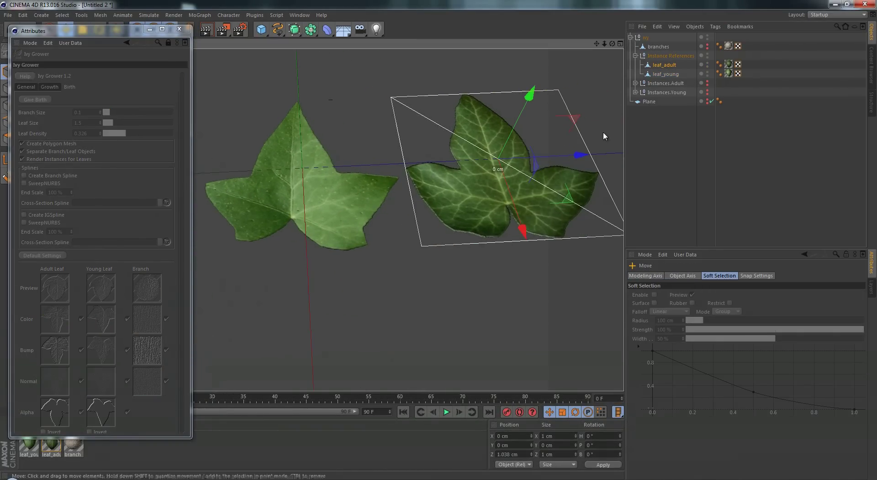
Move the Ivy Grower window out of the way and subdivide the polygons of leaf_young
click(666, 74)
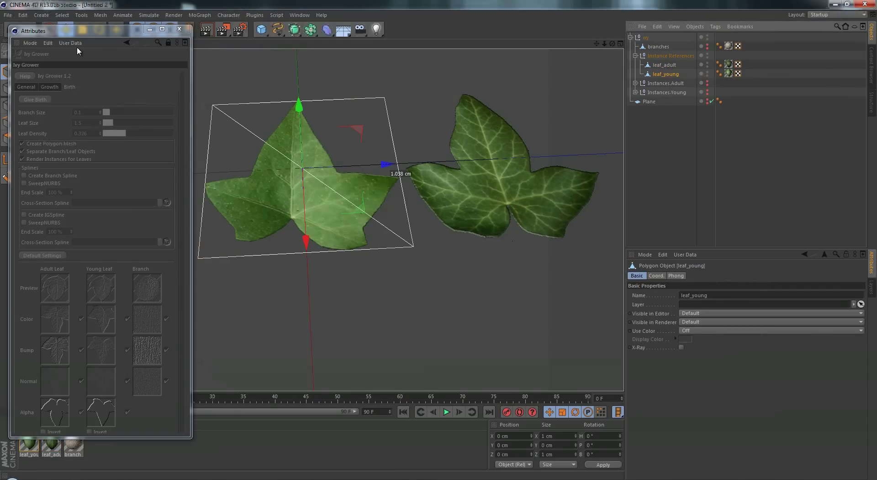
drag(108, 28, 176, 366)
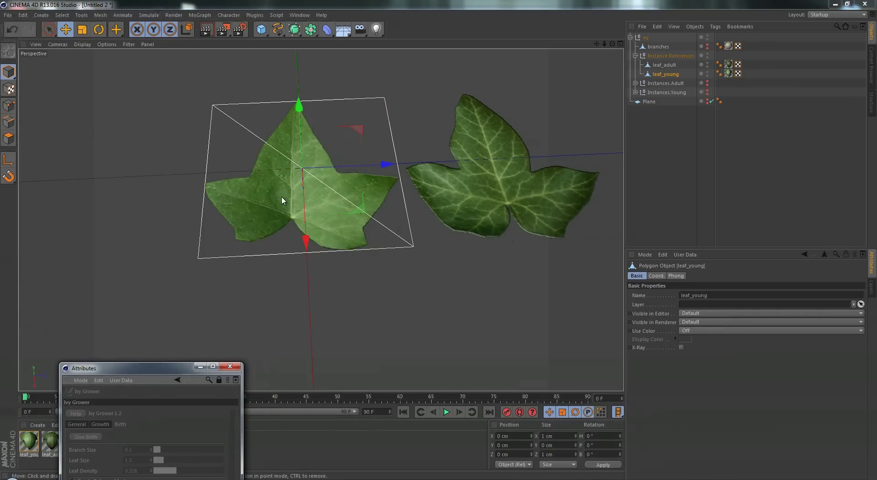
click(9, 137)
click(49, 30)
click(361, 188)
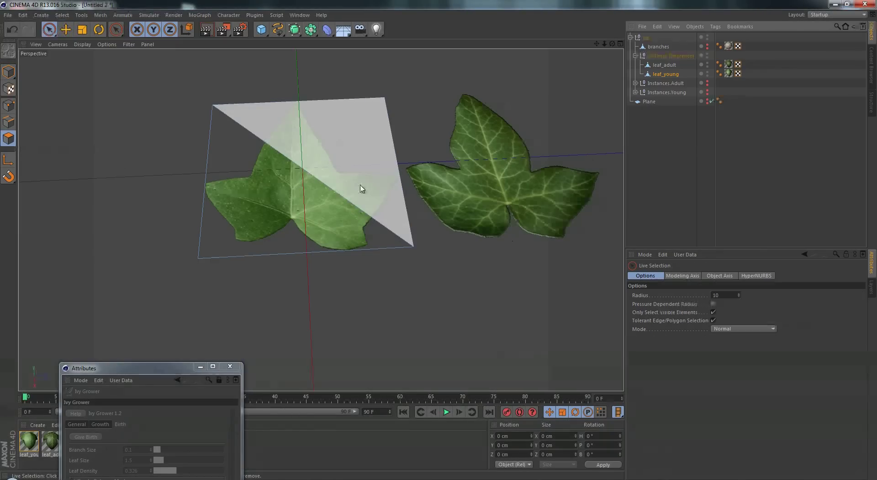
right_click(347, 159)
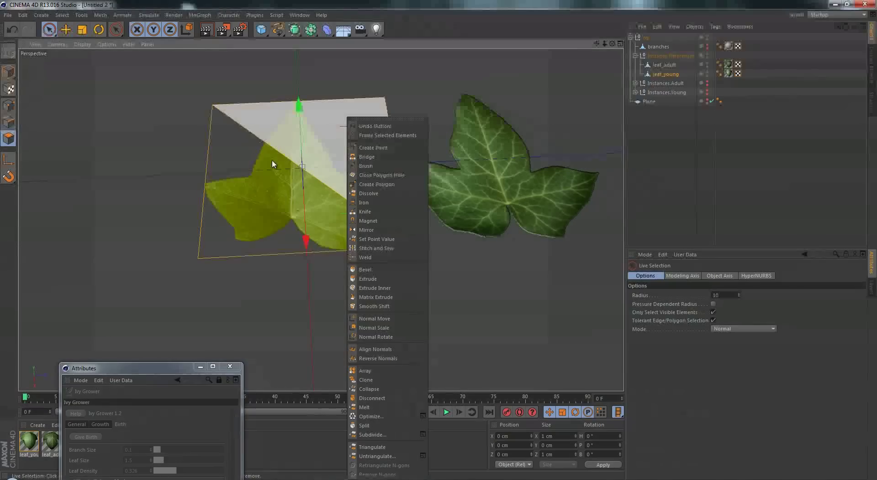
click(377, 435)
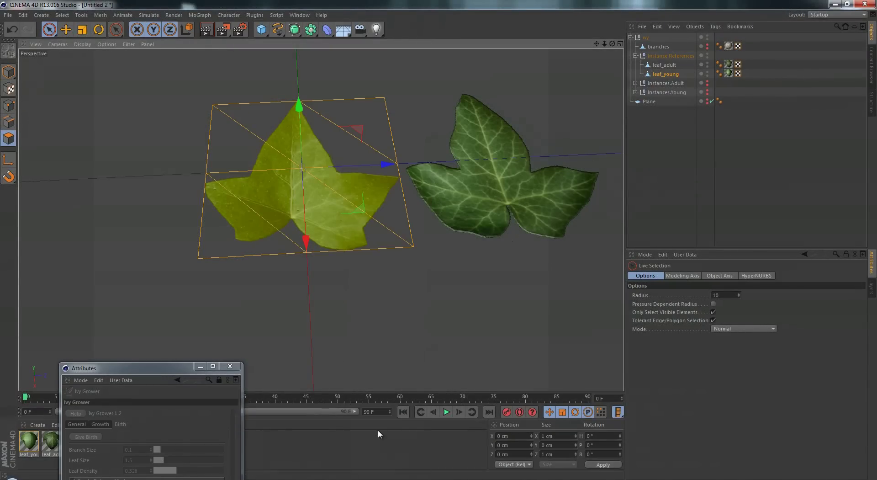
Subdivide the polygons of leaf_adult and clear the object selection
click(667, 65)
right_click(503, 151)
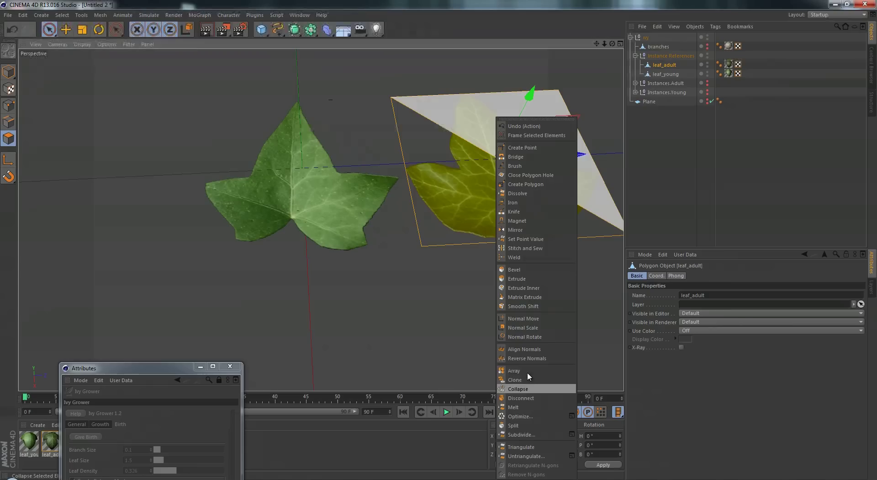
click(529, 434)
click(652, 137)
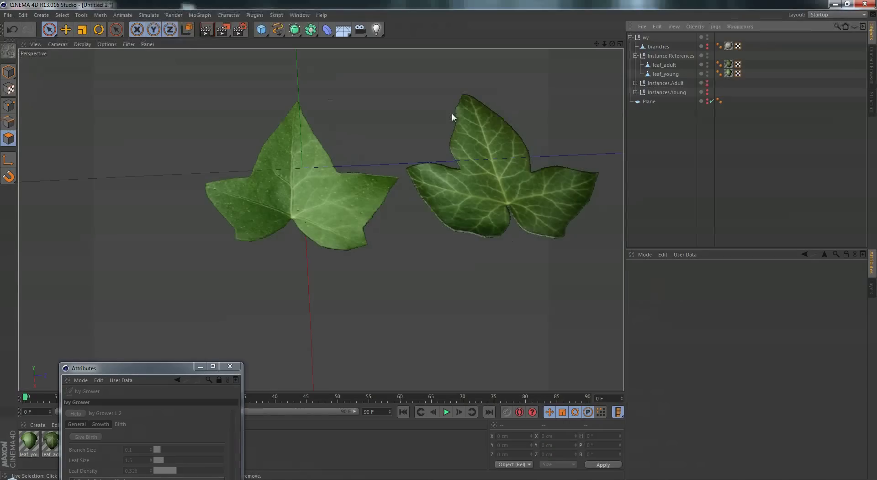
Add a MoGraph Formula effector to the scene
click(200, 16)
mouse_move(217, 29)
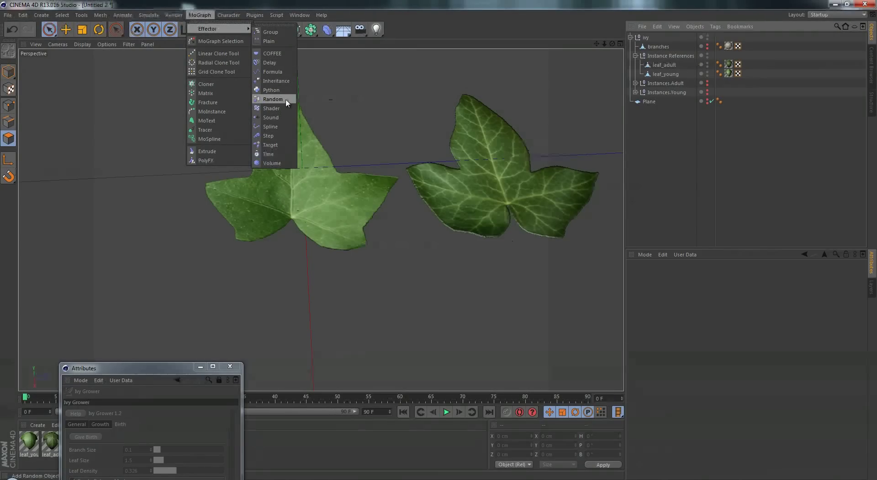
click(273, 71)
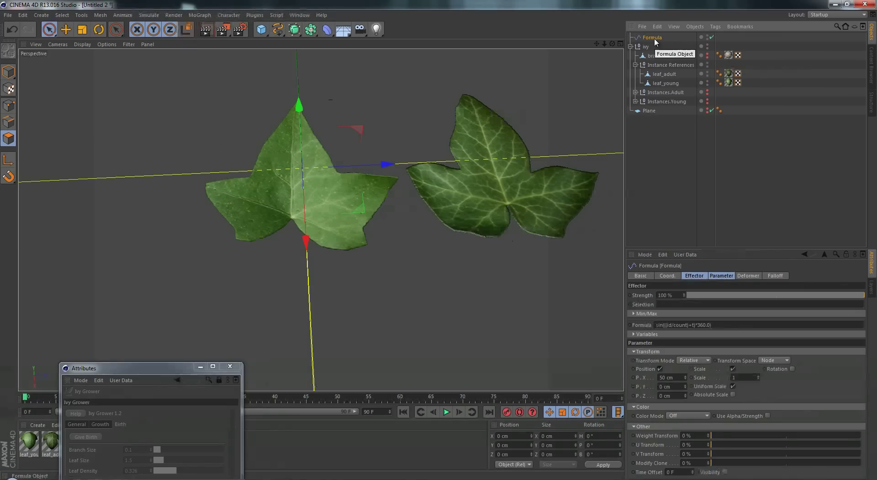
Nest the Formula effector under leaf_adult, minimize the Ivy Grower window, and test the playback before returning to the first frame
drag(656, 40, 659, 75)
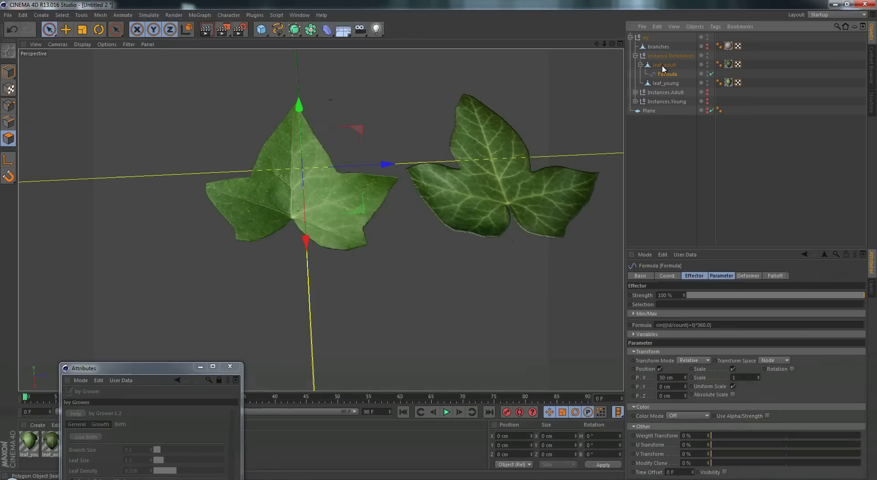
click(663, 66)
click(200, 366)
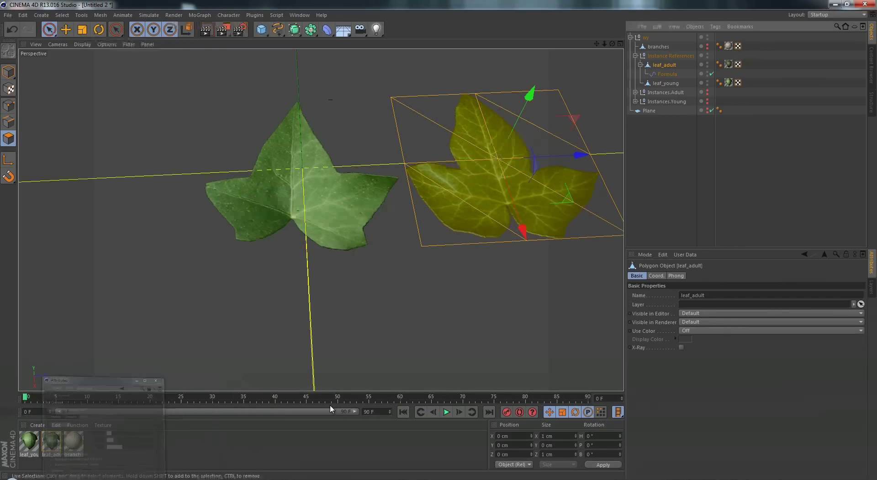
click(447, 412)
click(446, 412)
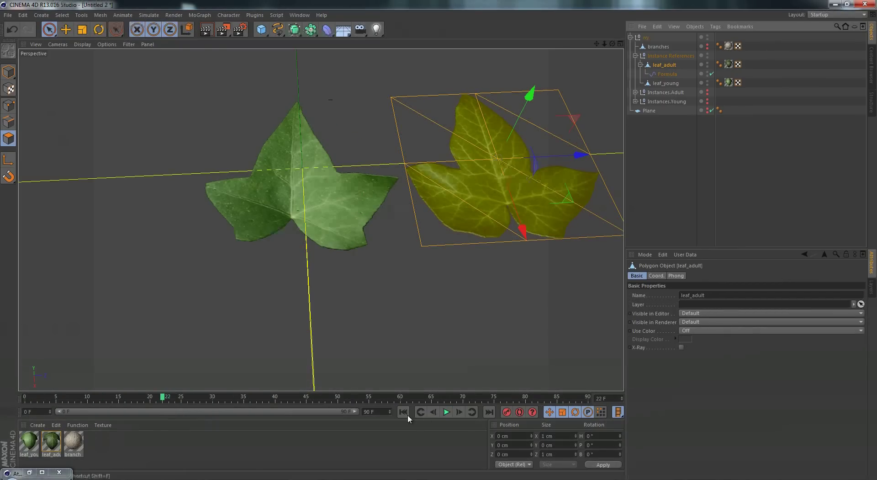
click(403, 412)
Set the Deformation mode of leaf_adult's Formula effector to Point
click(659, 74)
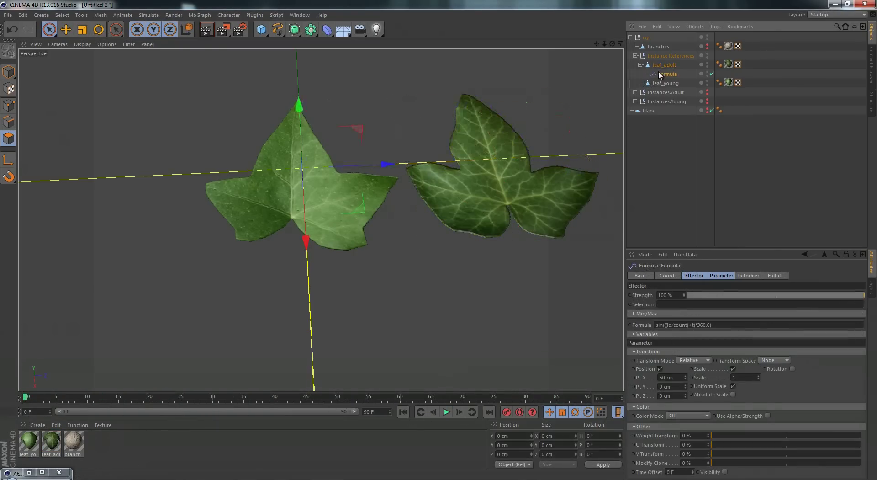
click(745, 275)
click(692, 295)
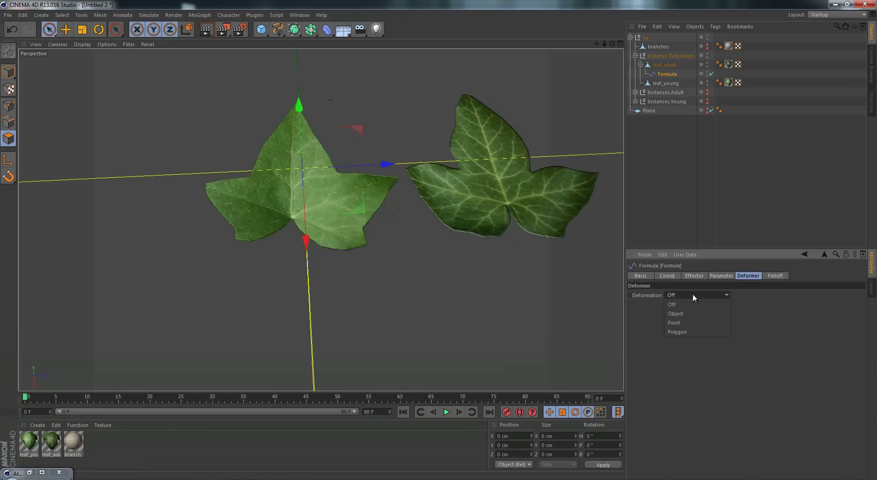
click(684, 323)
alt+right_drag(575, 182, 541, 178)
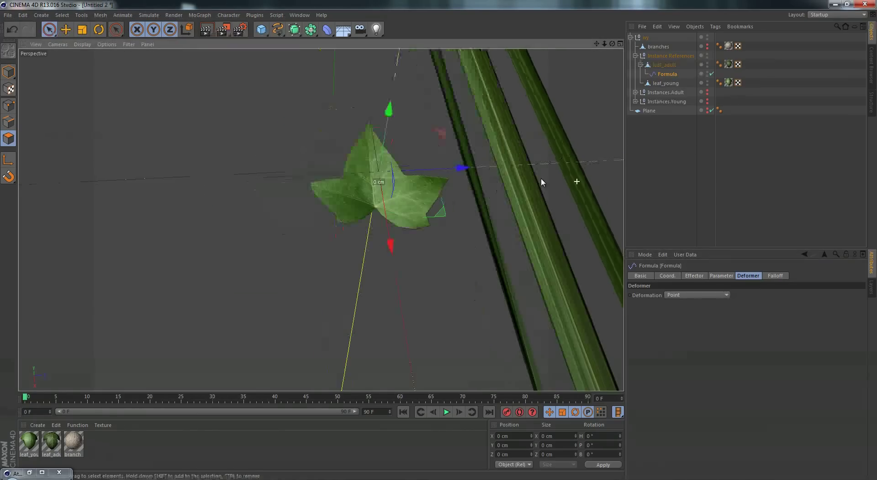
alt+drag(541, 179, 779, 372)
Set the Formula effector's X, Y and Z position parameters to 0.02 cm each
click(699, 276)
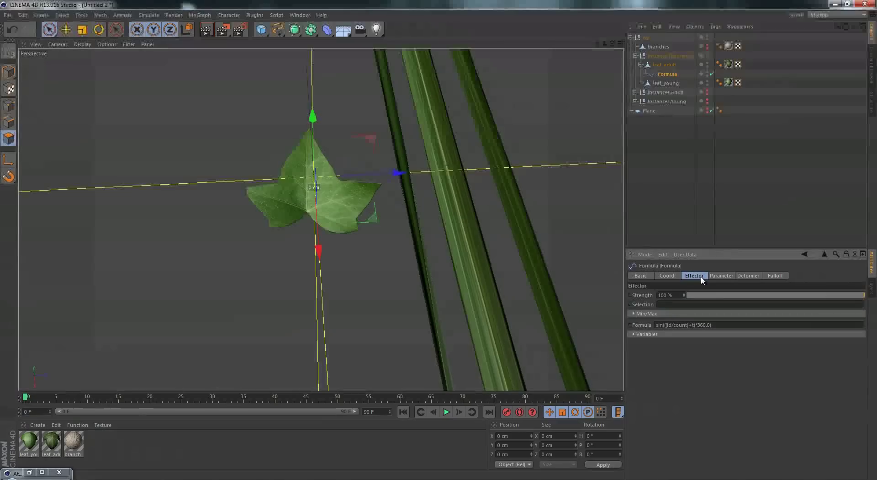
click(669, 276)
click(723, 276)
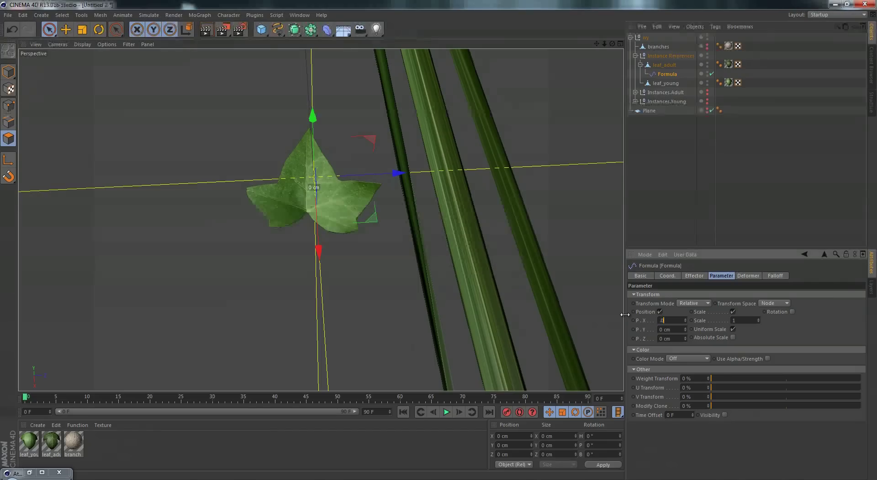
text(2)
key(Return)
double_click(670, 329)
text(0.82)
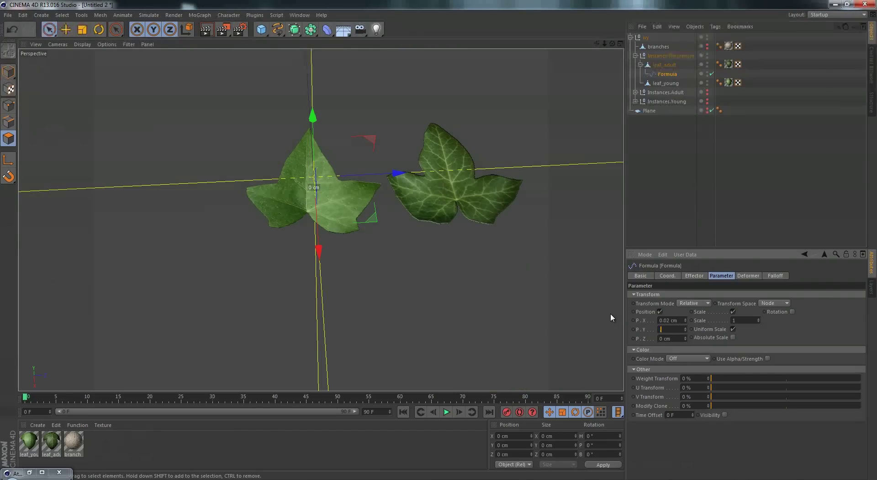
key(Return)
double_click(680, 338)
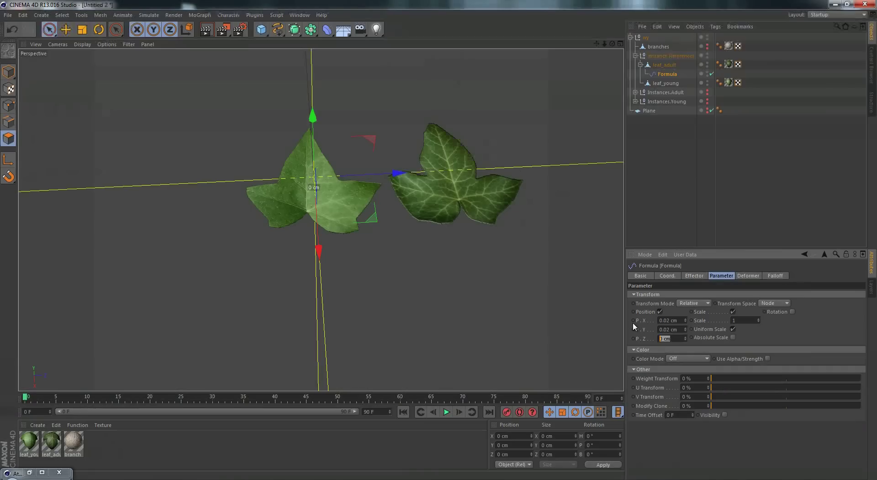
text(0.02)
key(Return)
Play the animation and raise the Formula effector's Z position parameter to 0.04 cm
alt+drag(457, 216, 442, 164)
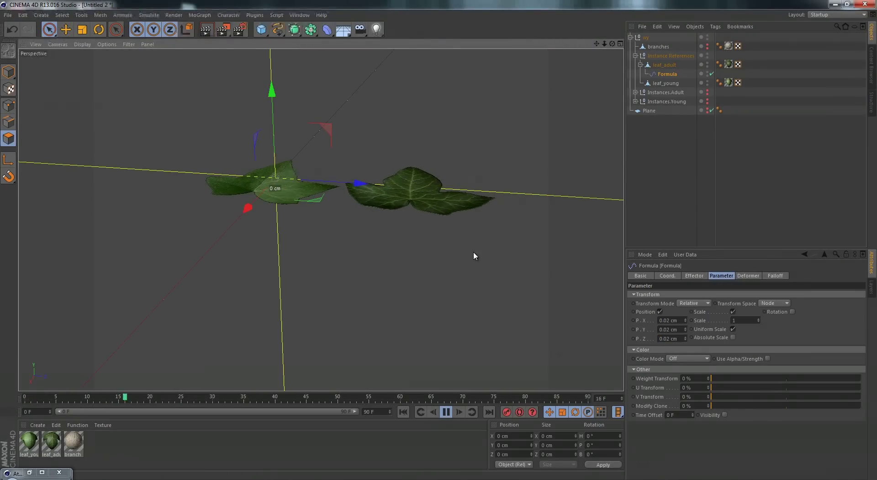
alt+drag(474, 251, 386, 236)
alt+drag(266, 216, 424, 259)
drag(679, 339, 593, 310)
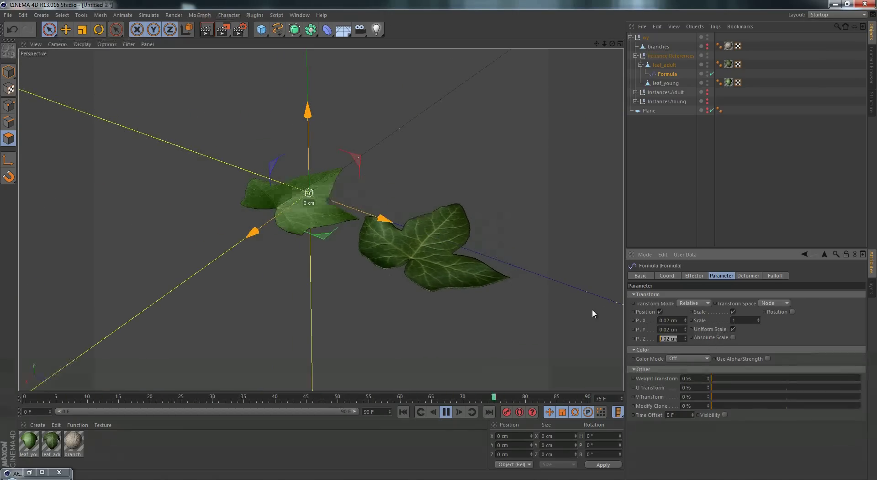
text(0.04)
key(Return)
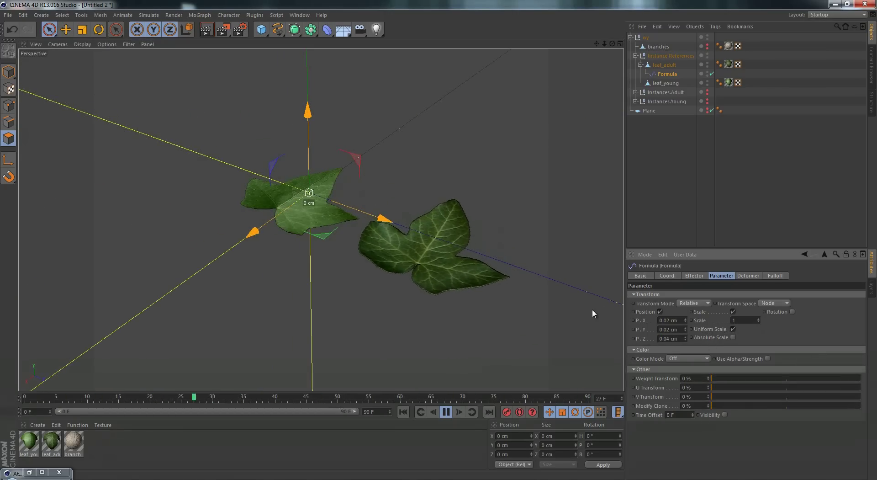
Reduce the Formula effector's X and Y position parameters to 0.01 cm and its Z position parameter to 0.03 cm
click(686, 332)
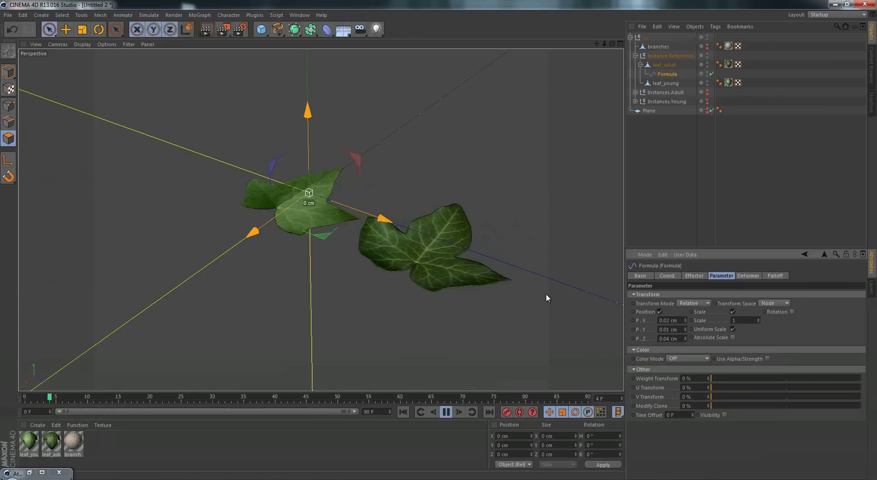
drag(678, 320, 602, 305)
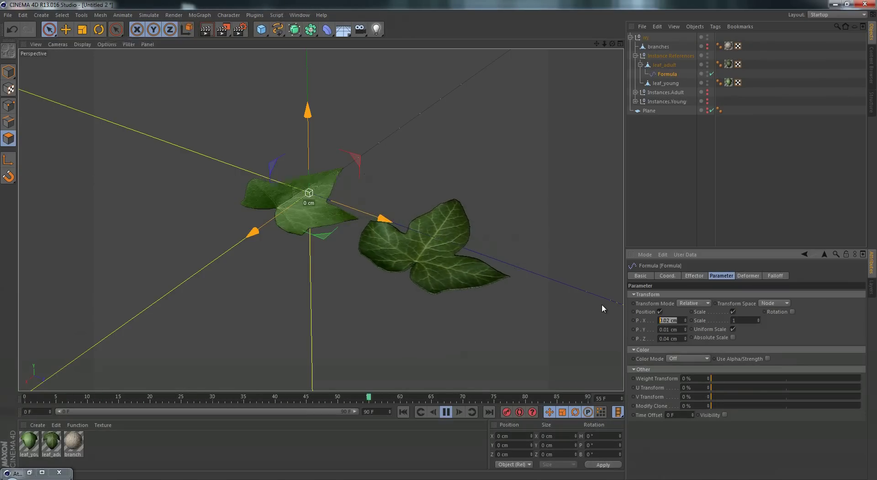
text(0.01)
key(Return)
click(685, 341)
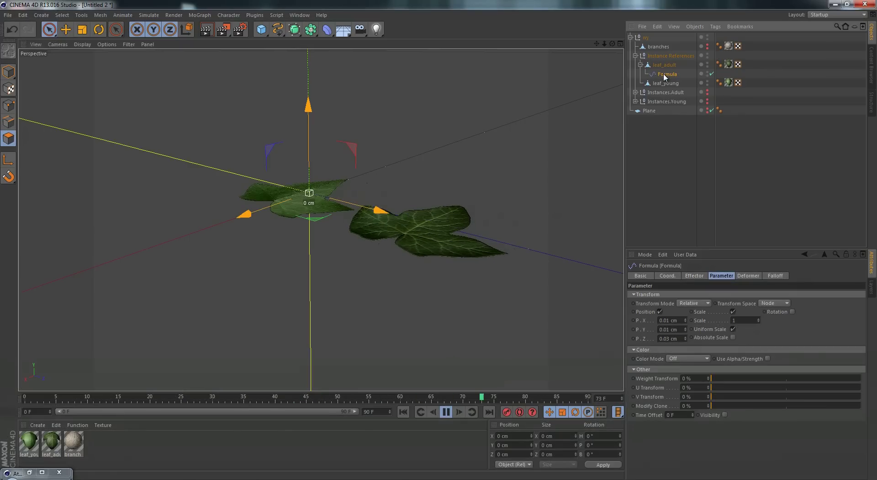
Copy the Formula effector under leaf_young and bring up the copy's Effector settings
ctrl+drag(666, 86, 667, 84)
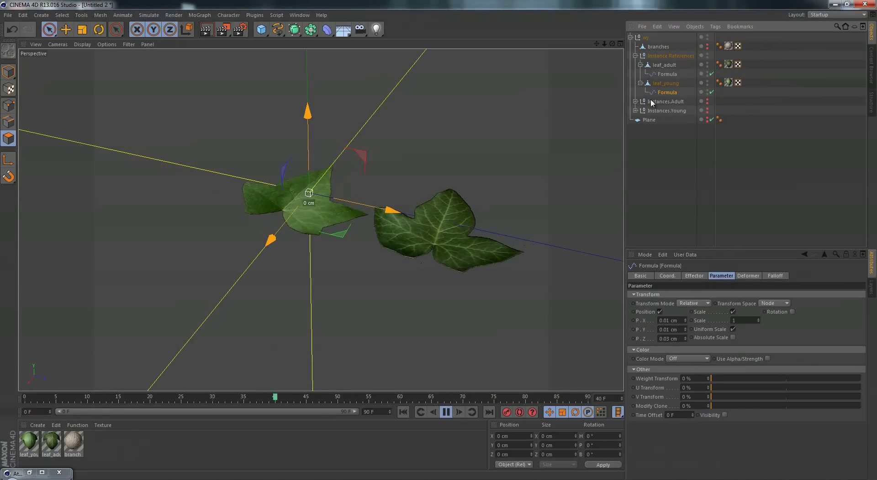
click(741, 276)
click(673, 275)
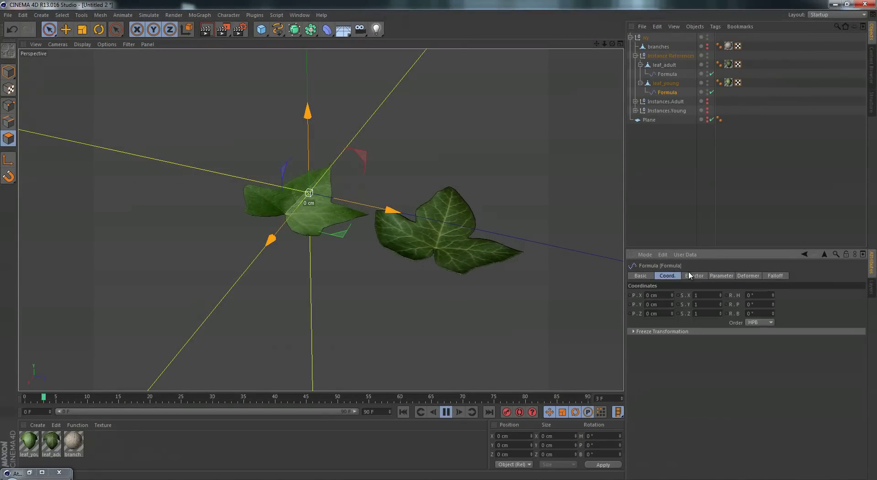
click(693, 275)
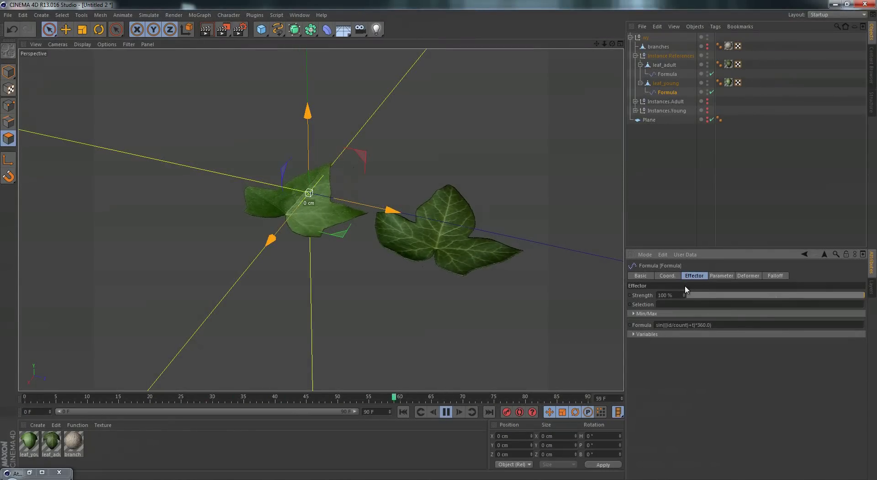
Set leaf_young's Formula effector to 71% strength, with Project Time at about 0.801 and Frequency at about 0.692
click(634, 334)
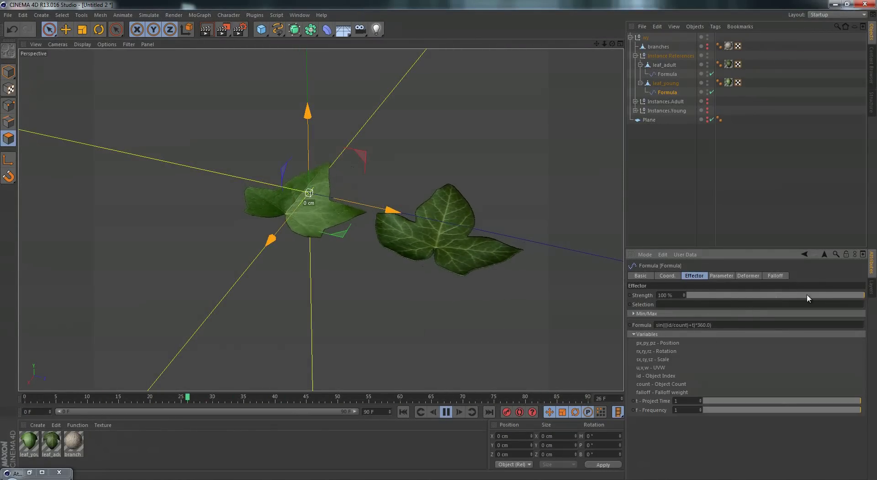
drag(861, 298, 836, 296)
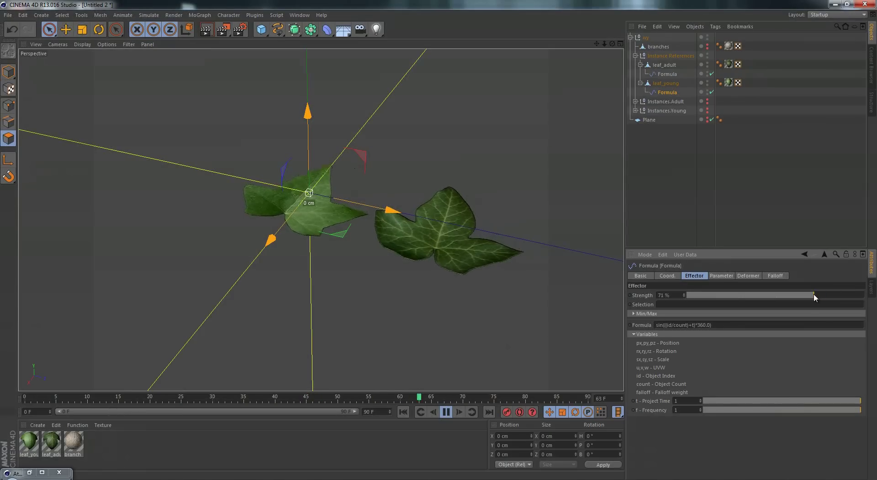
drag(827, 411, 799, 408)
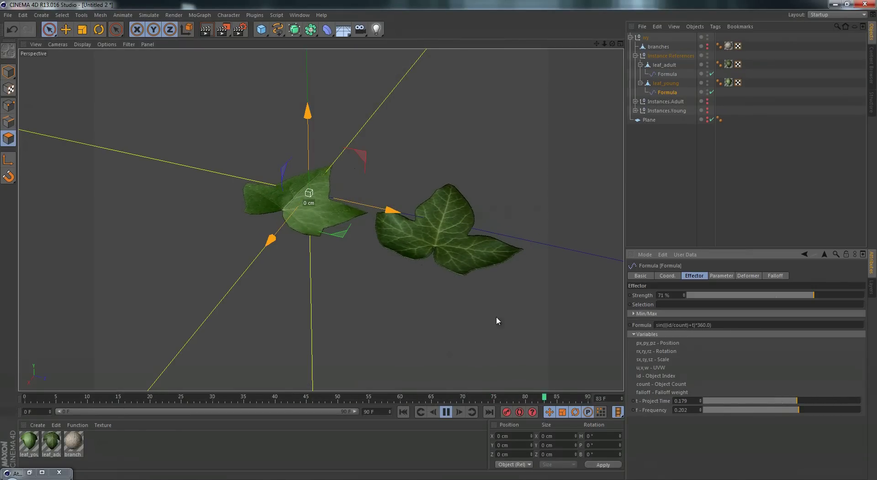
click(836, 409)
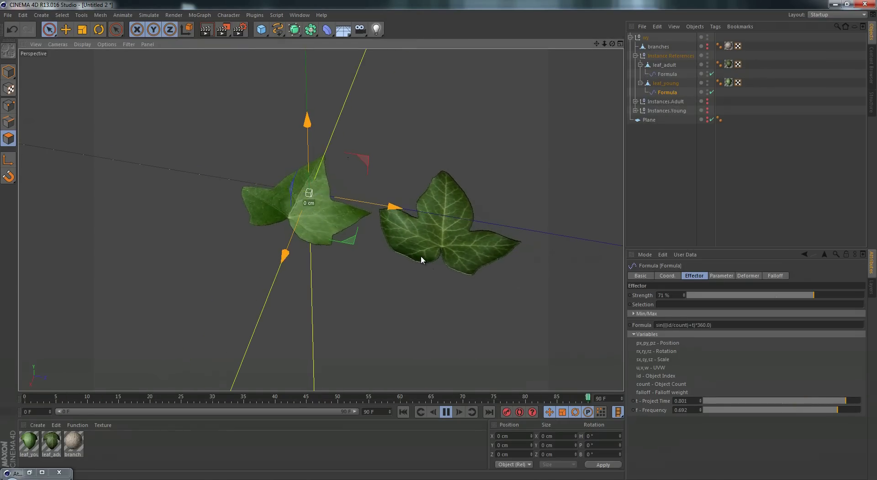
Lower the Project Time of leaf_adult's Formula effector to about 0.79 and clear the object selection
click(668, 74)
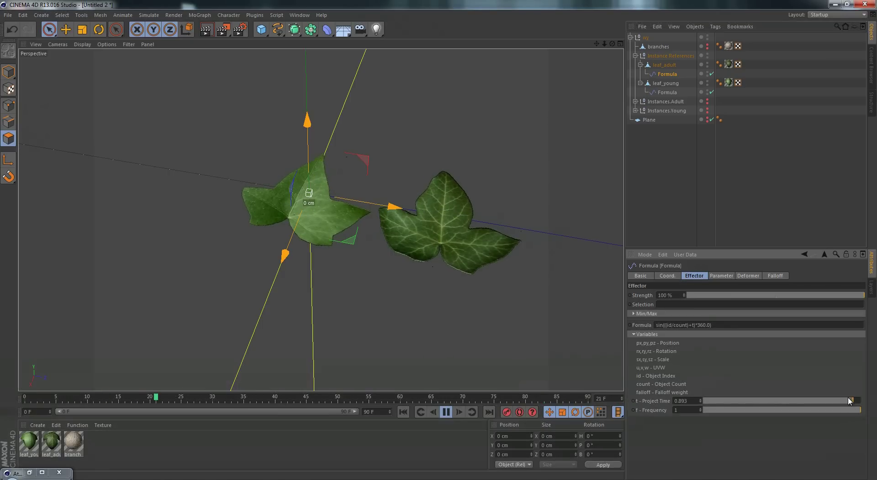
drag(852, 401, 839, 402)
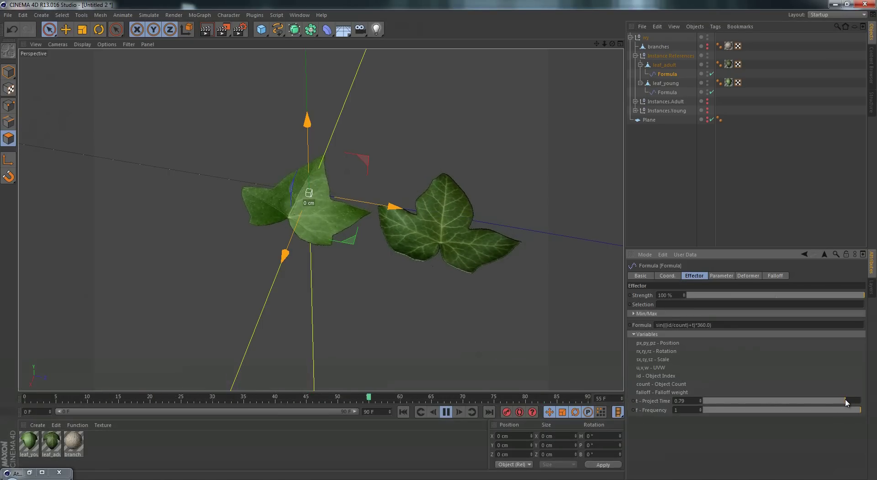
click(643, 143)
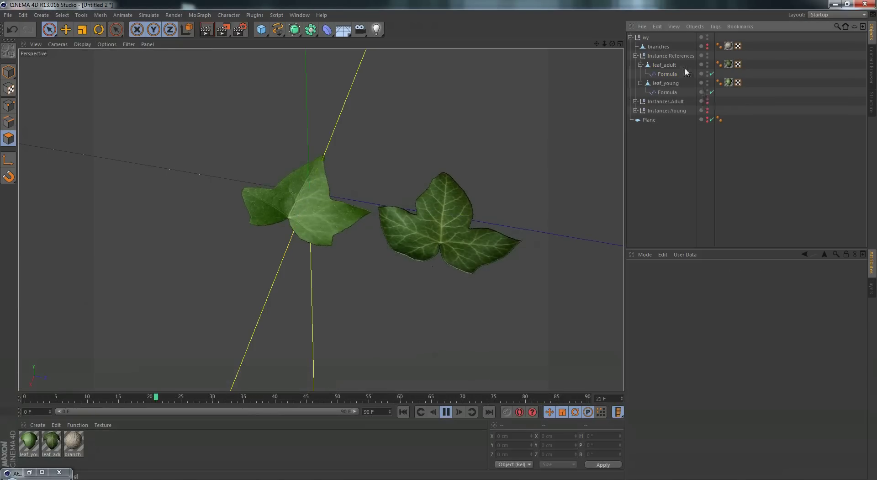
Collapse and hide the Instance References group, and make branches, Instances.Adult, Instances.Young and Plane visible again
click(635, 56)
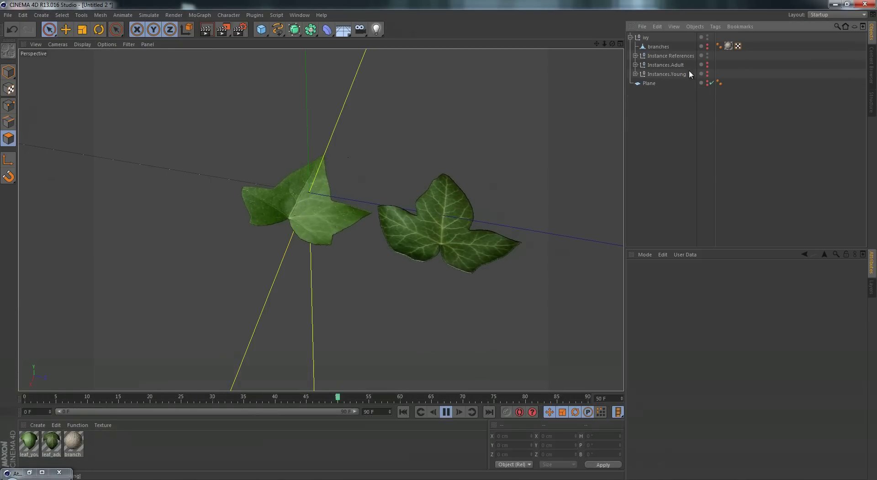
click(708, 55)
click(708, 46)
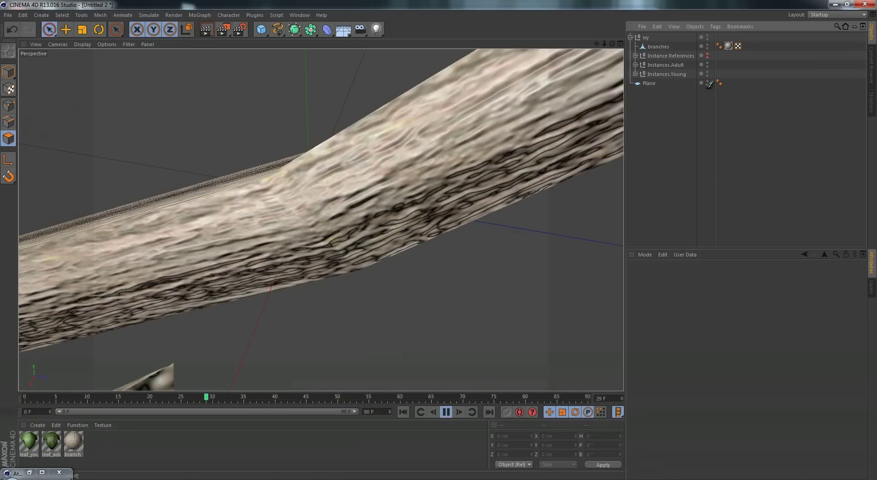
click(710, 84)
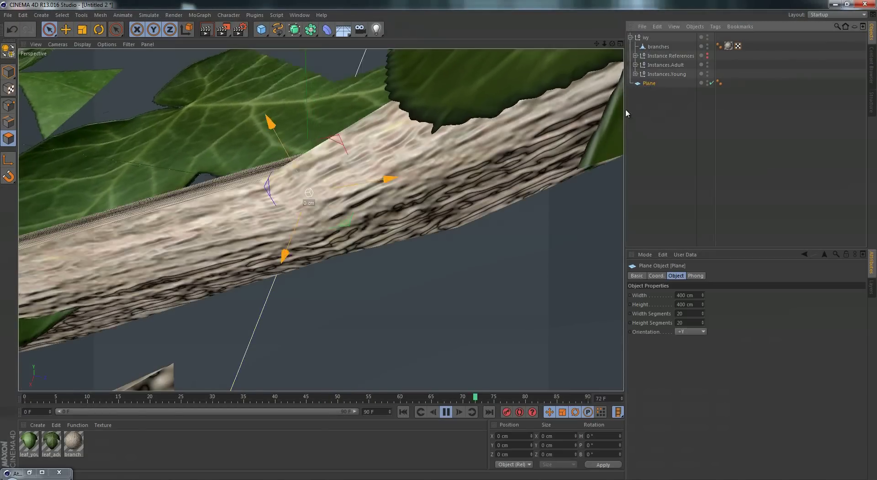
Frame the whole ivy and examine the leaf motion during playback from several angles, both close up and from a distance
key(h)
click(686, 178)
alt+drag(397, 274, 452, 232)
alt+right_drag(242, 237, 295, 239)
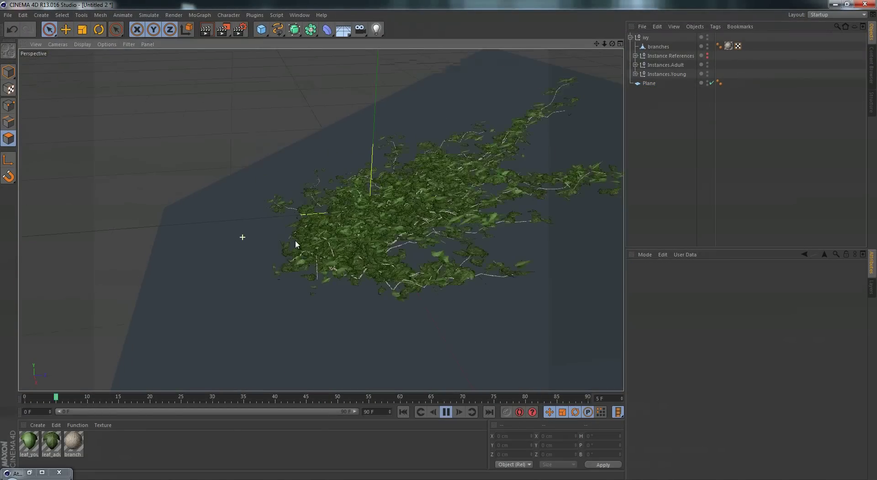
alt+drag(296, 240, 314, 294)
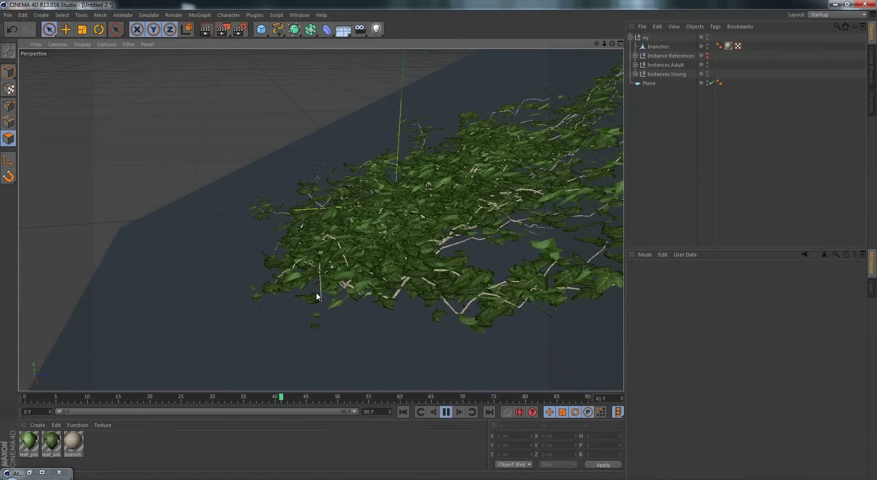
alt+drag(306, 251, 338, 246)
alt+right_drag(342, 246, 364, 250)
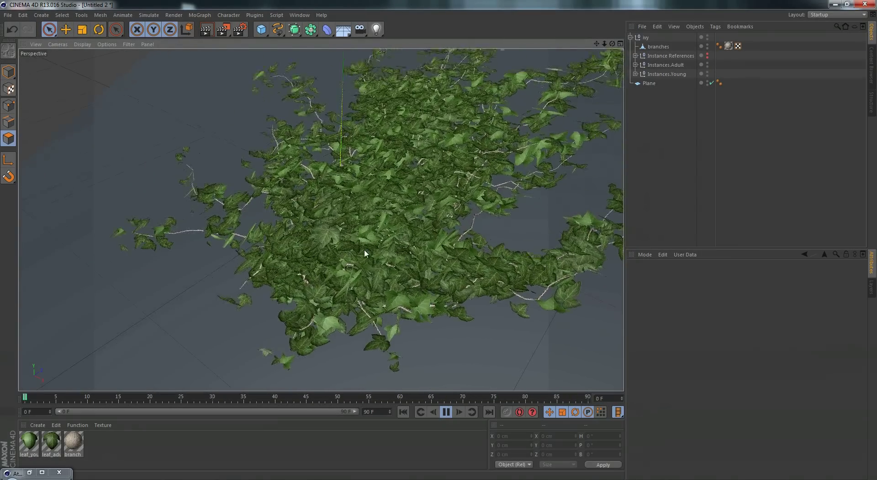
alt+middle_drag(364, 249, 298, 236)
alt+right_drag(341, 249, 404, 261)
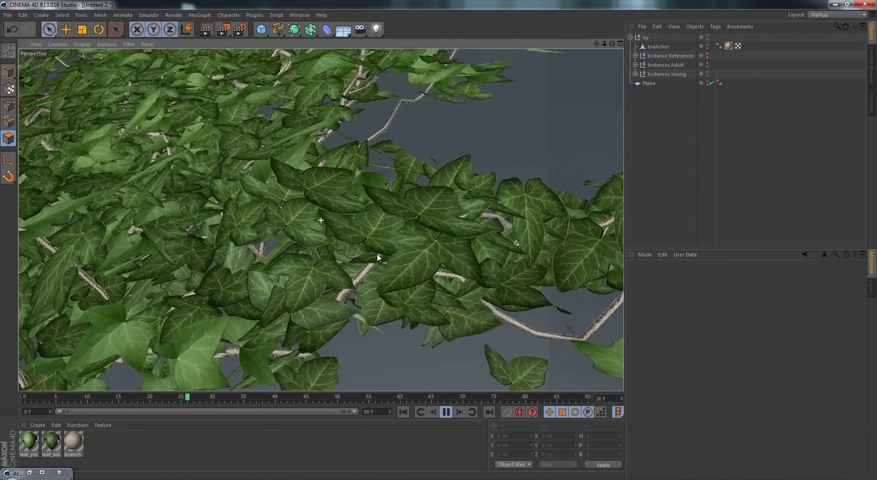
alt+drag(378, 257, 268, 182)
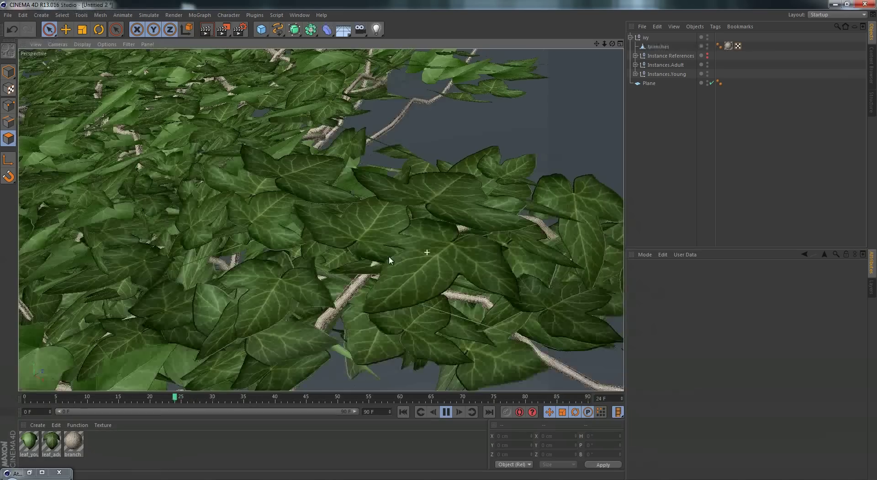
alt+right_drag(389, 256, 345, 277)
alt+drag(344, 277, 320, 223)
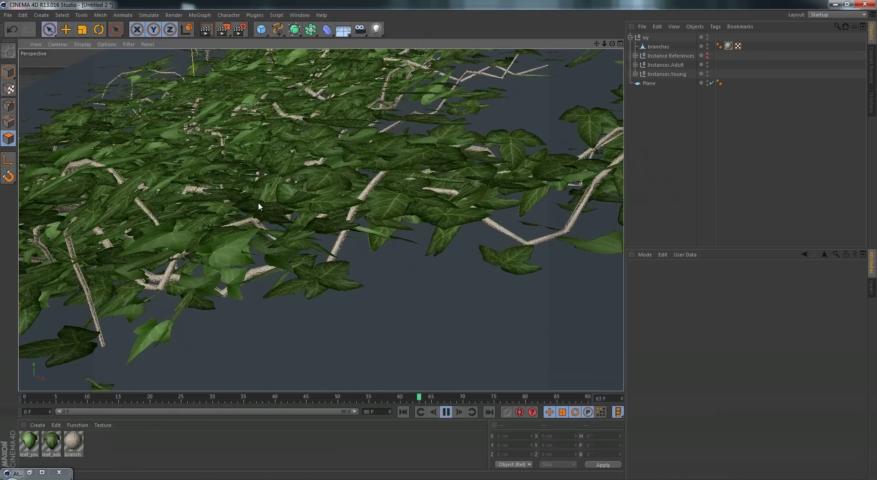
alt+right_drag(259, 202, 223, 212)
alt+middle_drag(222, 212, 255, 229)
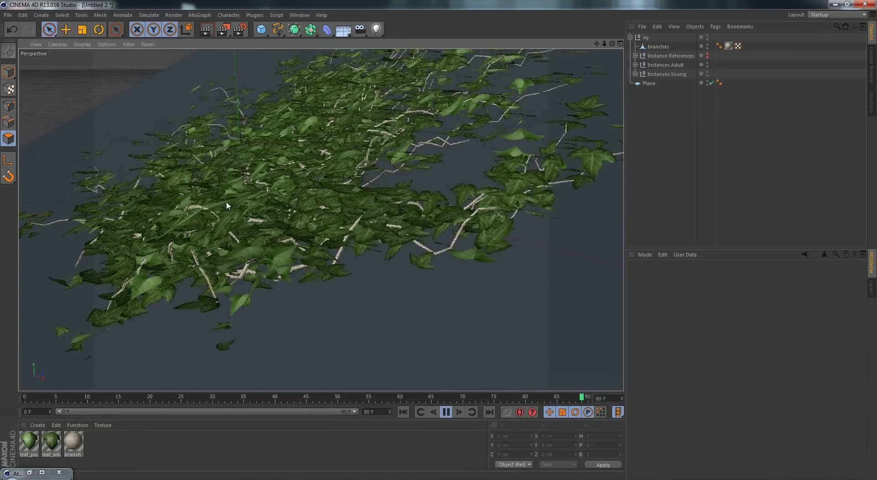
alt+drag(241, 169, 270, 199)
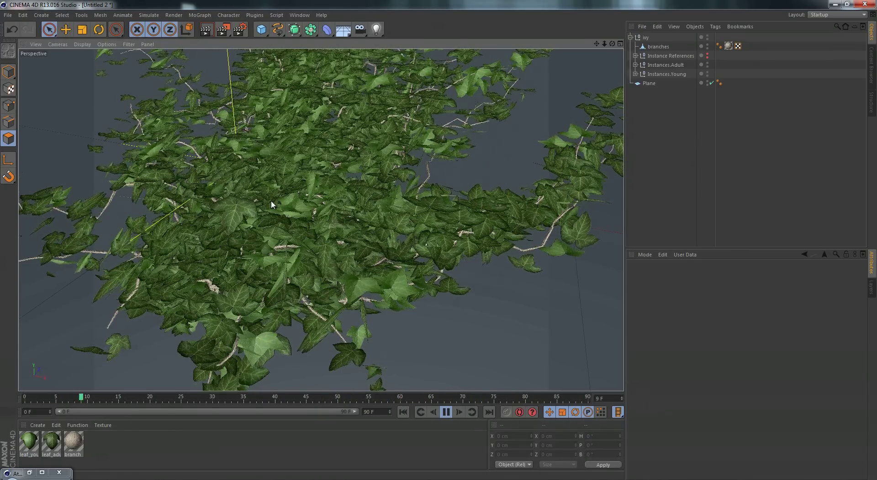
alt+drag(270, 200, 273, 174)
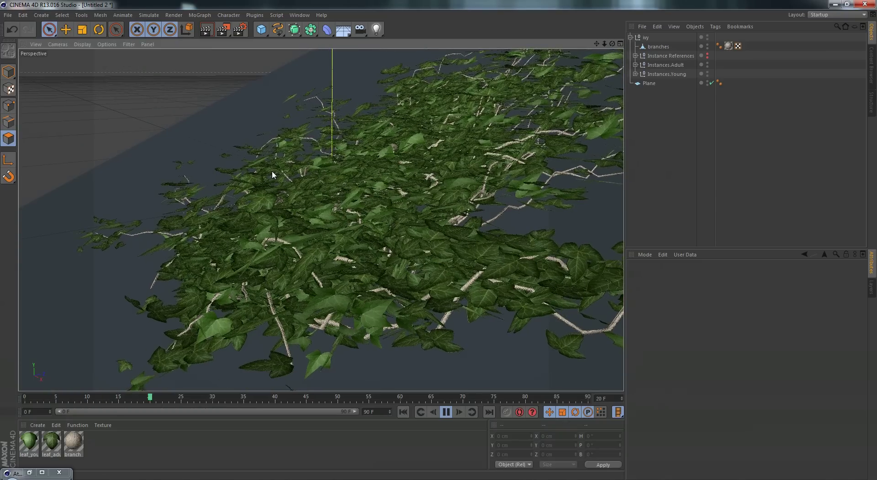